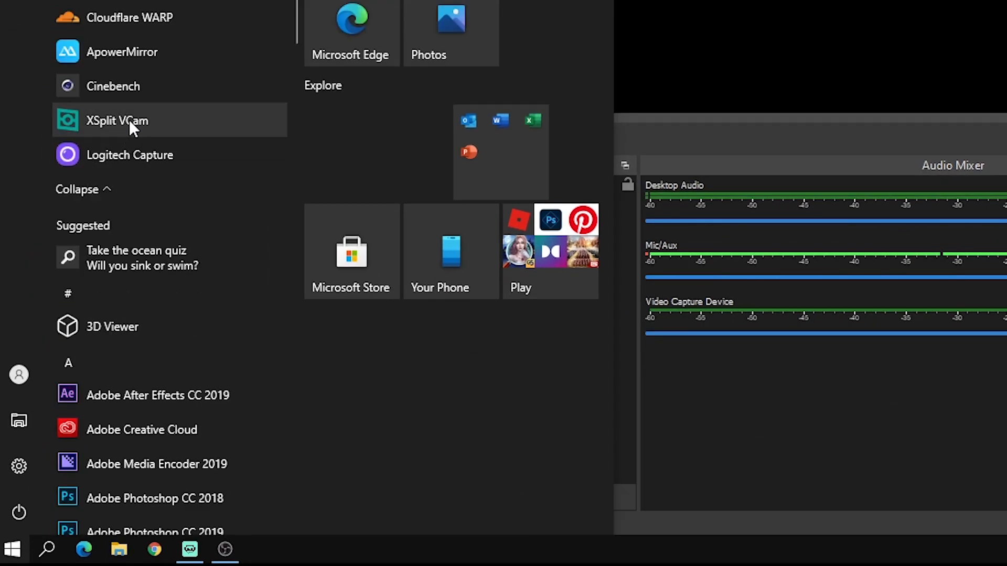
# Open XSplit VCam, try the mountain background on the webcam feed, and set the background back to Remove.
pyautogui.click(126, 120)
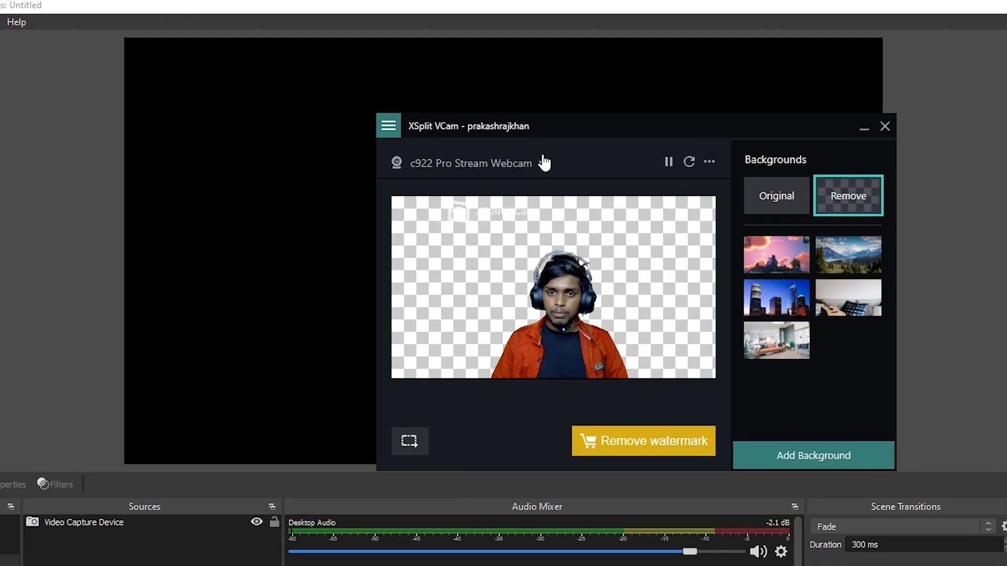
pyautogui.moveTo(597, 132); pyautogui.dragTo(547, 111)
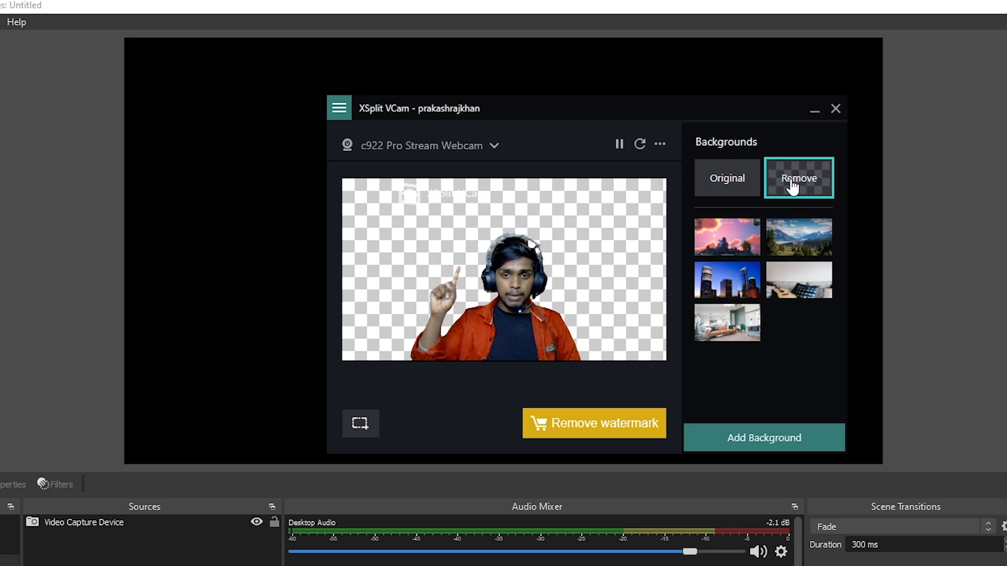
pyautogui.click(799, 237)
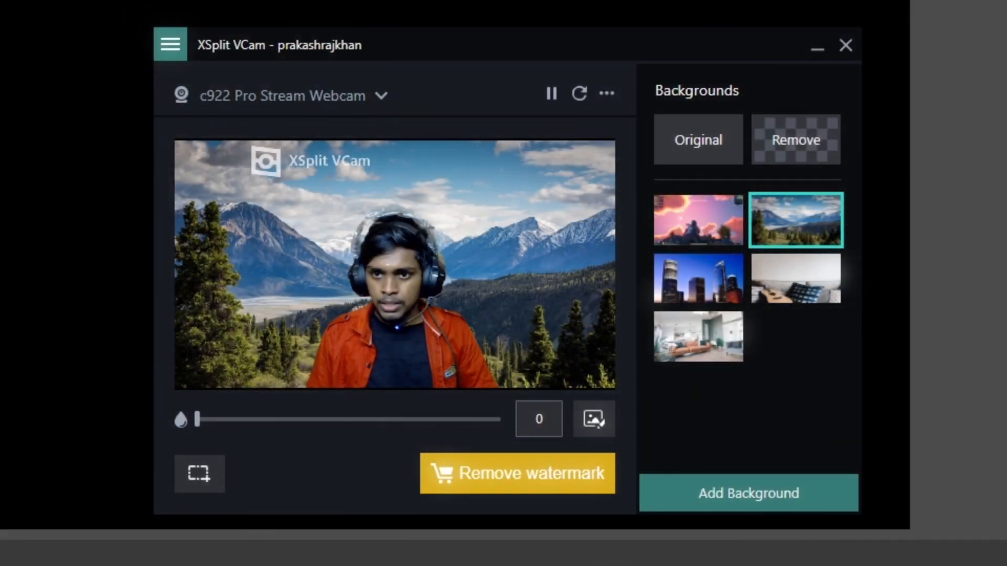
pyautogui.click(765, 167)
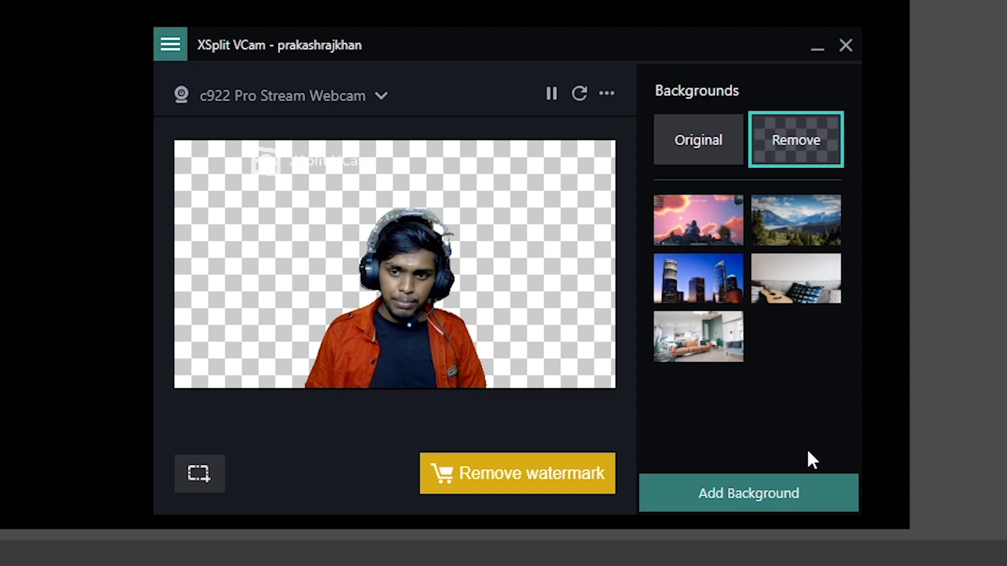
# Add Screenshot (42) from the Screenshots folder as a custom webcam background.
pyautogui.click(806, 509)
pyautogui.click(686, 407)
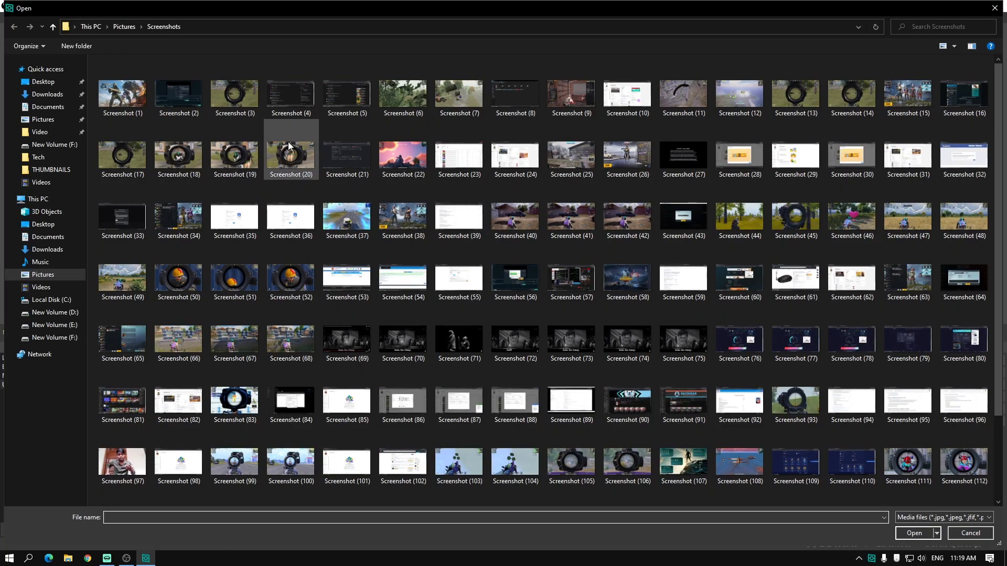
pyautogui.doubleClick(627, 215)
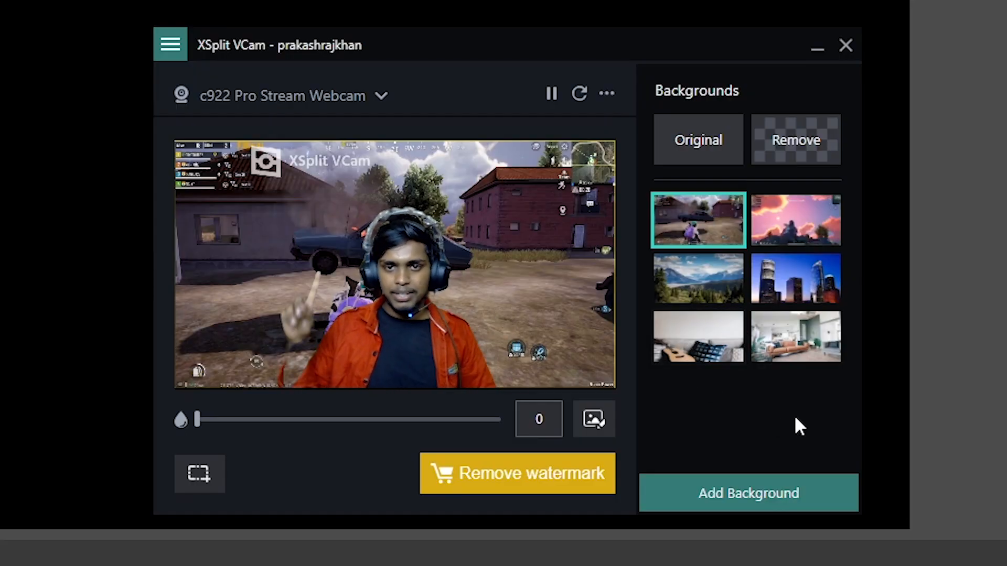
# Preview the city skyline and mountain backgrounds, and set the webcam background to Remove.
pyautogui.click(786, 239)
pyautogui.click(784, 276)
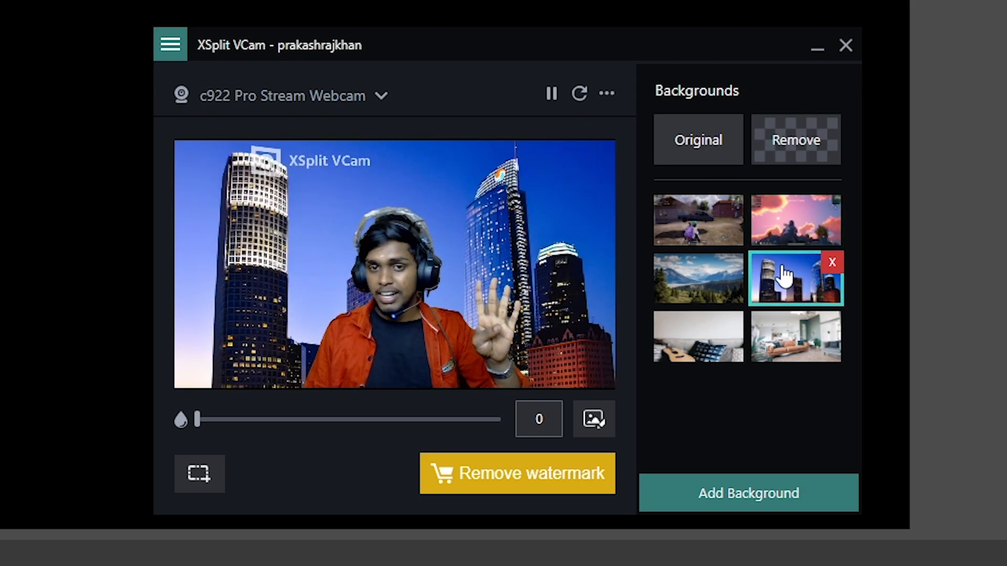
pyautogui.click(711, 292)
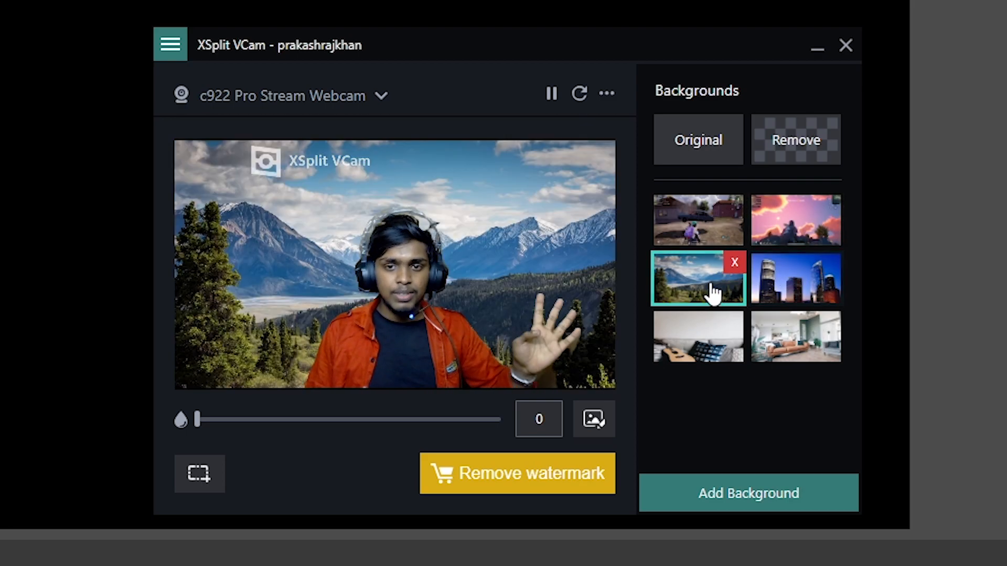
pyautogui.click(789, 147)
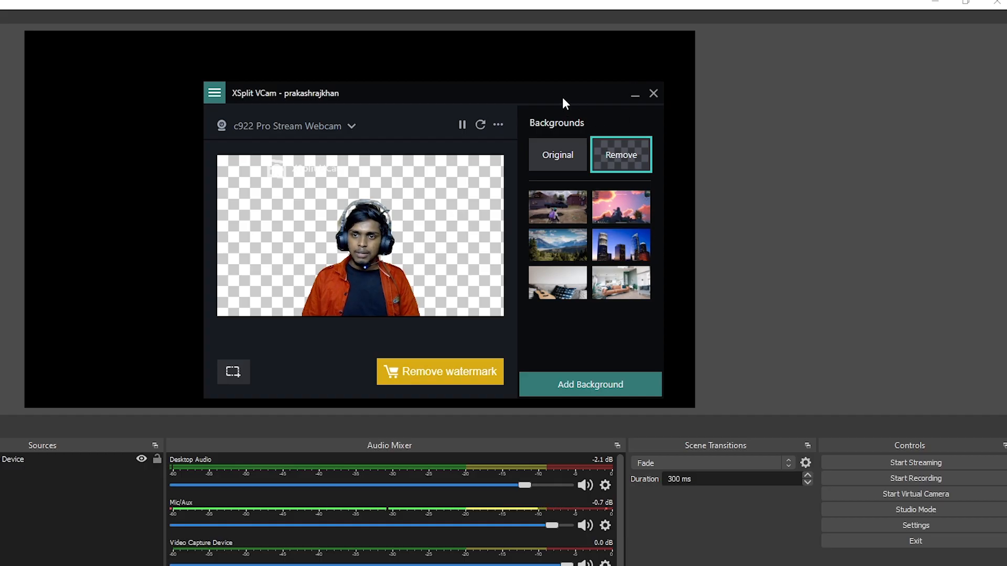
# Move the XSplit VCam window aside and add a new scene named Scene 2 in OBS.
pyautogui.moveTo(699, 48); pyautogui.dragTo(1006, 38)
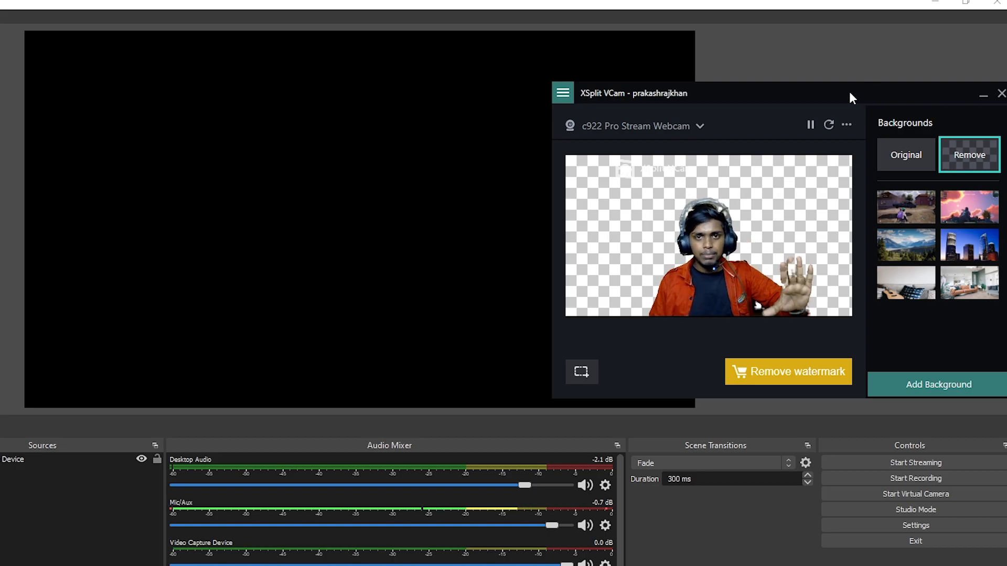
pyautogui.rightClick(50, 381)
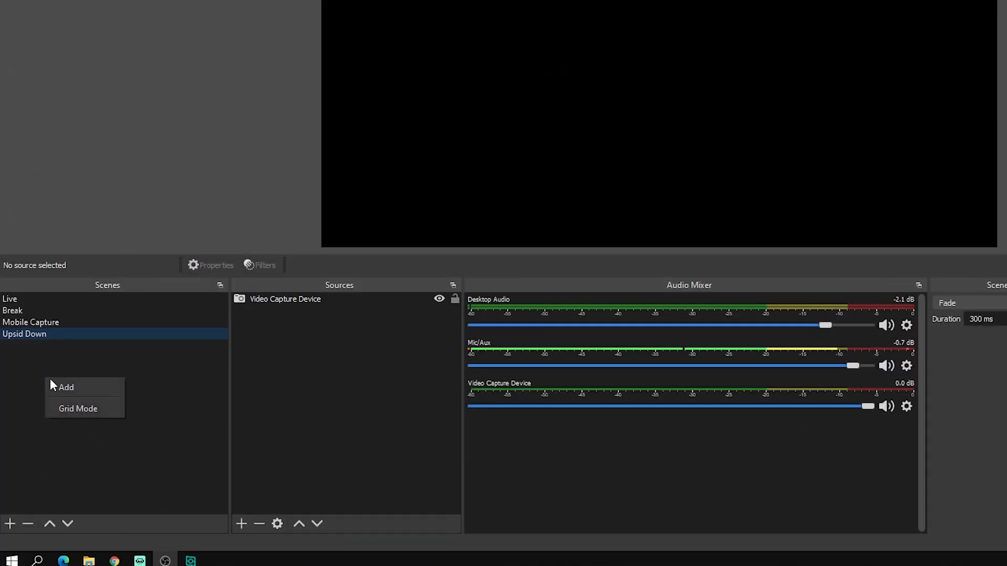
pyautogui.click(81, 388)
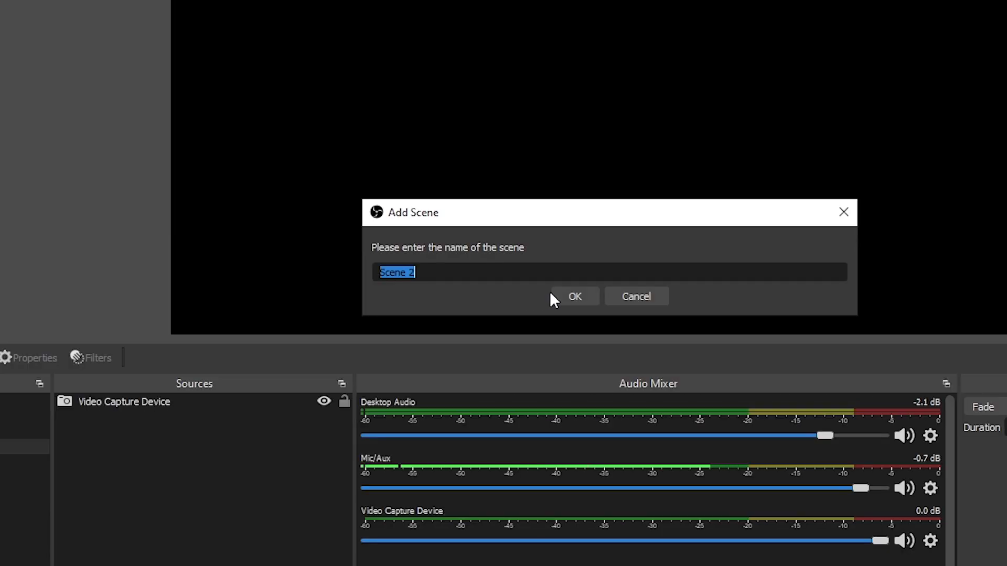
pyautogui.click(633, 217)
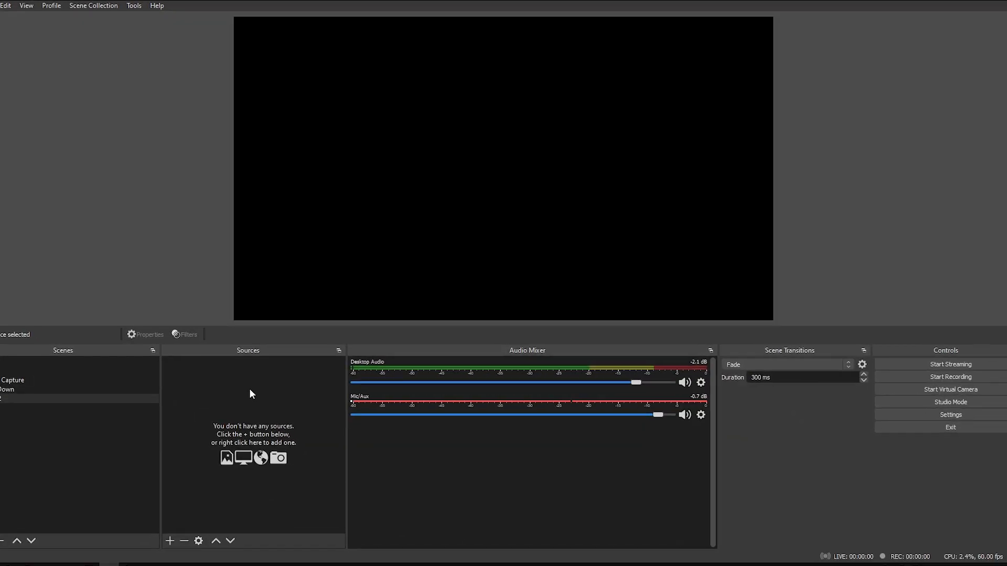
# Add a new video capture source named Video Capture Device 2 to Scene 2.
pyautogui.click(142, 562)
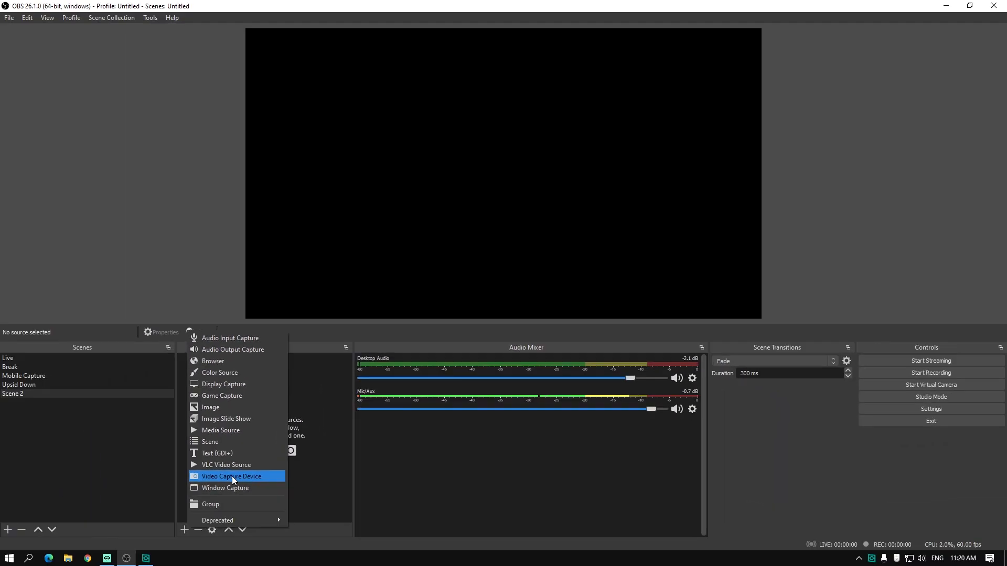
pyautogui.click(232, 476)
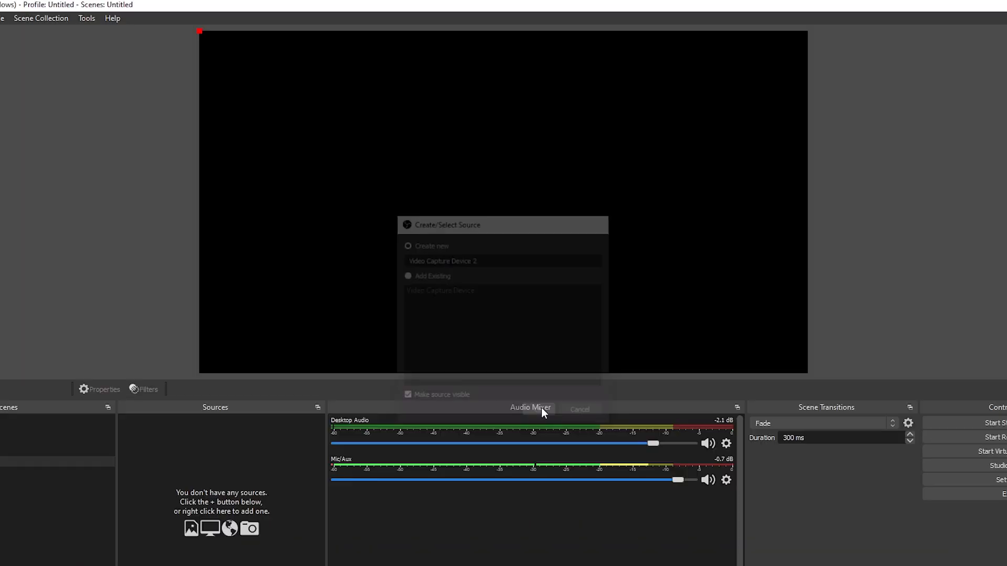
pyautogui.click(602, 437)
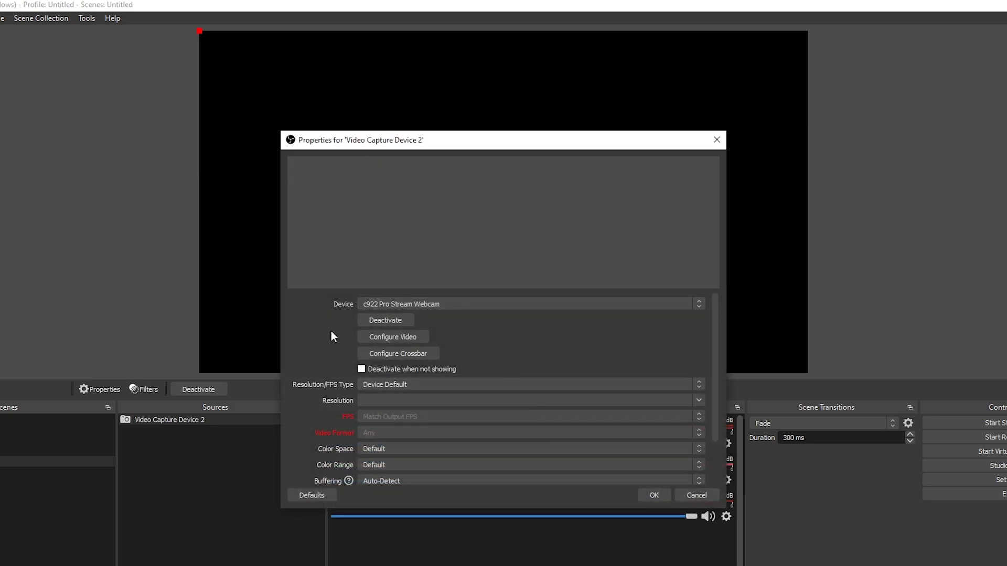
# Set the new capture source's device to XSplit VCam and confirm its properties.
pyautogui.click(392, 306)
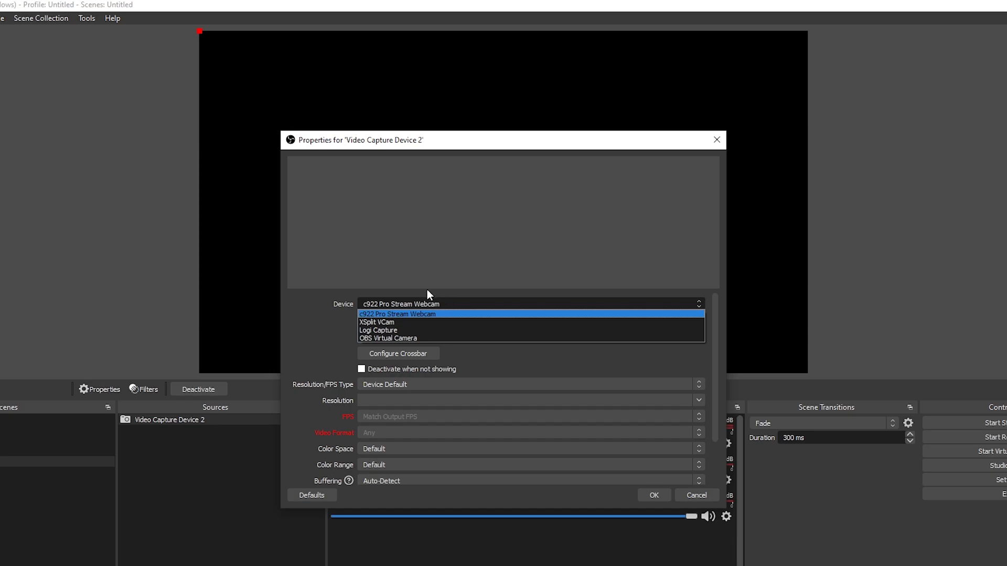
pyautogui.click(390, 315)
pyautogui.click(517, 304)
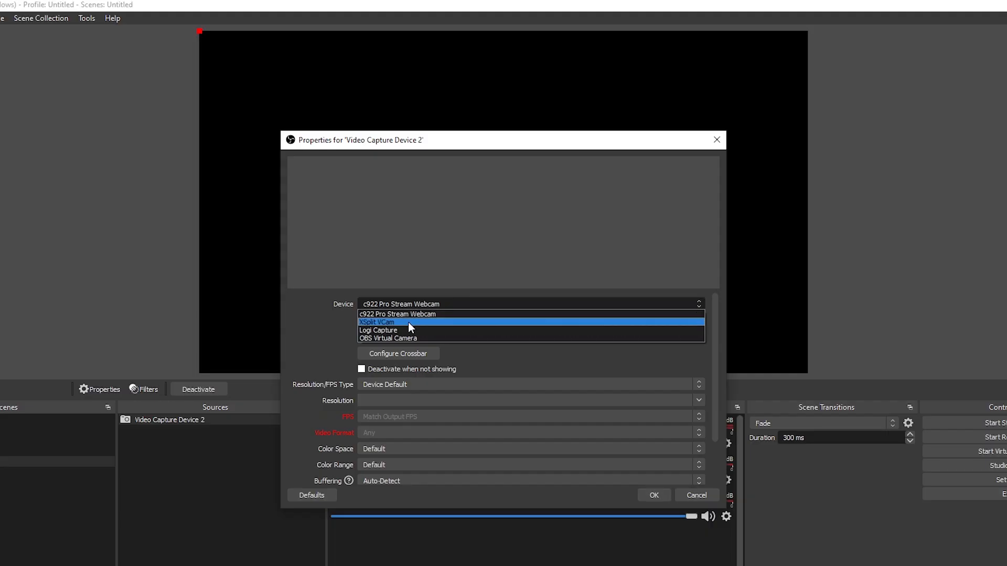
pyautogui.click(408, 322)
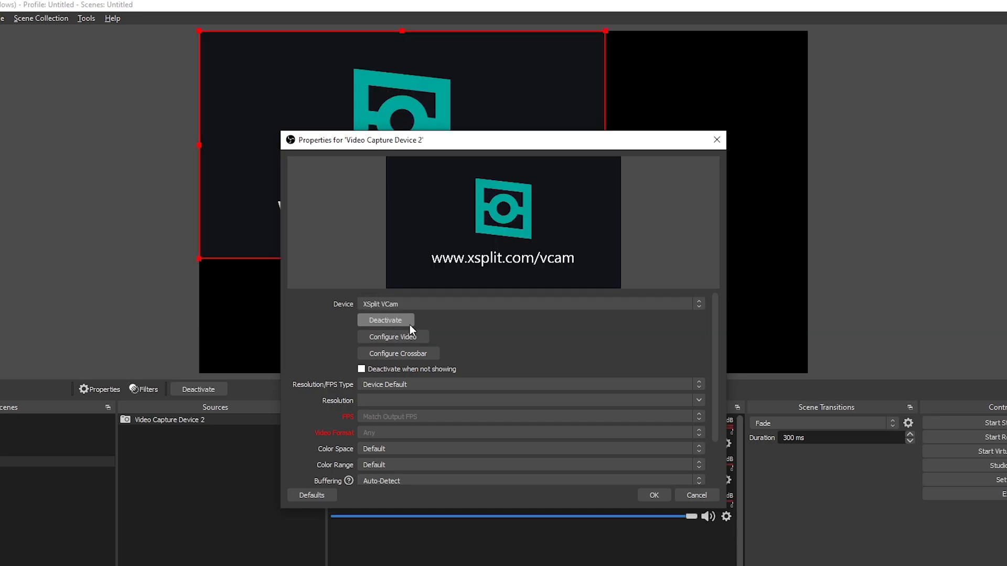
pyautogui.moveTo(478, 148); pyautogui.dragTo(523, 160)
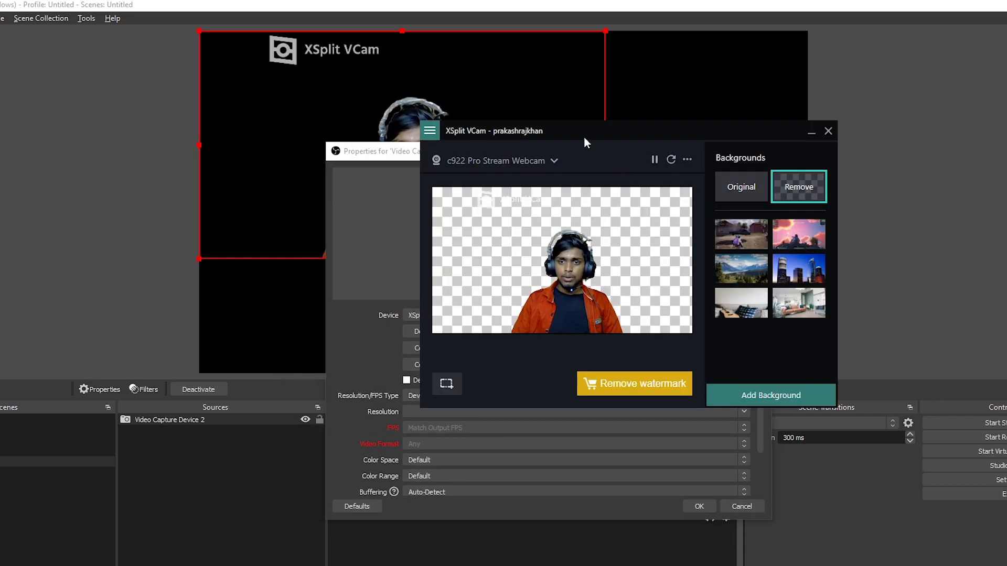
pyautogui.moveTo(584, 137); pyautogui.dragTo(641, 139)
pyautogui.click(587, 376)
pyautogui.click(699, 506)
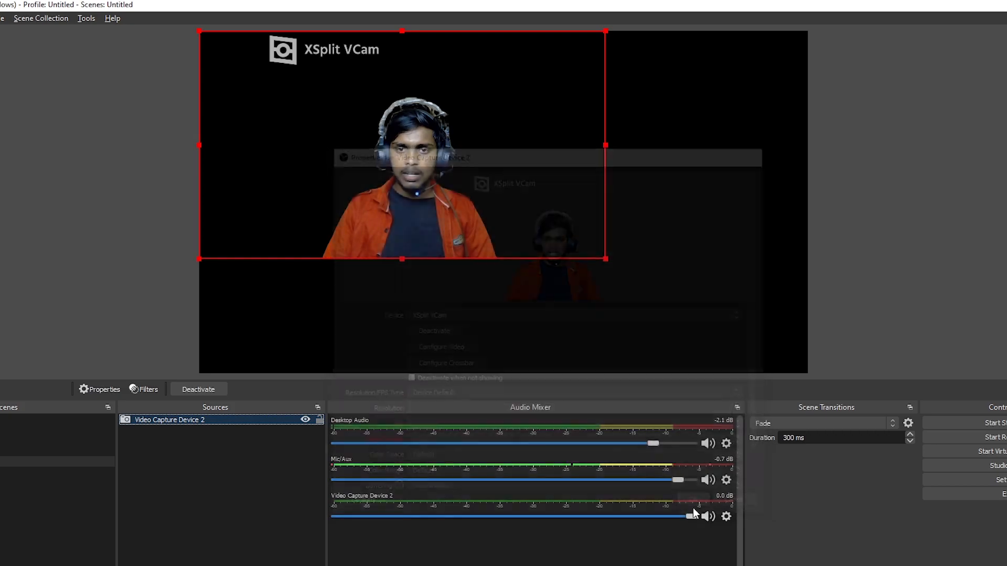
# Bring XSplit VCam up beside the OBS canvas to compare the two webcam previews, and return to OBS.
pyautogui.hotkey('alt', 'Tab')
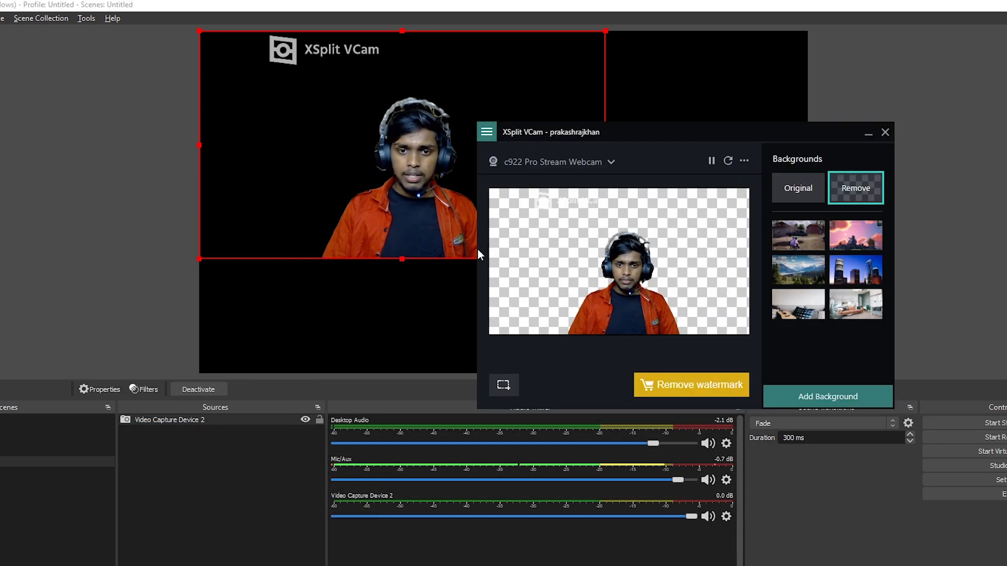
pyautogui.moveTo(624, 140); pyautogui.dragTo(778, 108)
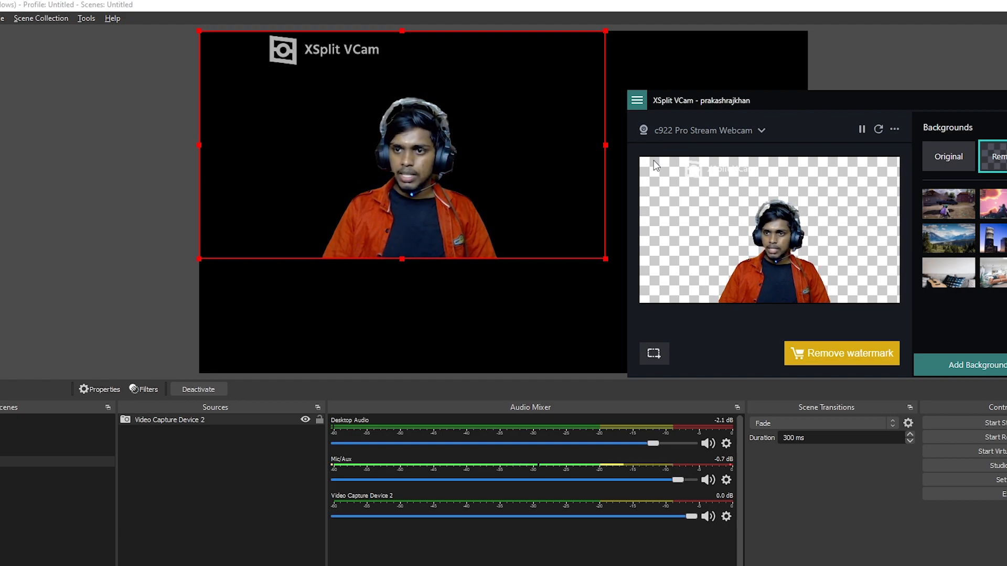
pyautogui.click(438, 175)
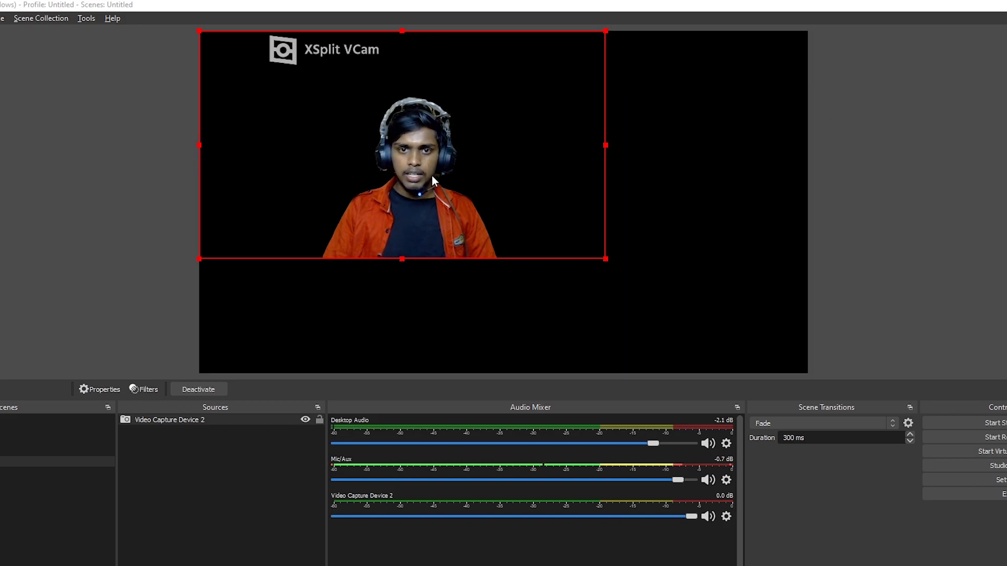
# Enlarge the webcam source moderately and place it along the canvas's lower edge.
pyautogui.moveTo(447, 171); pyautogui.dragTo(366, 277)
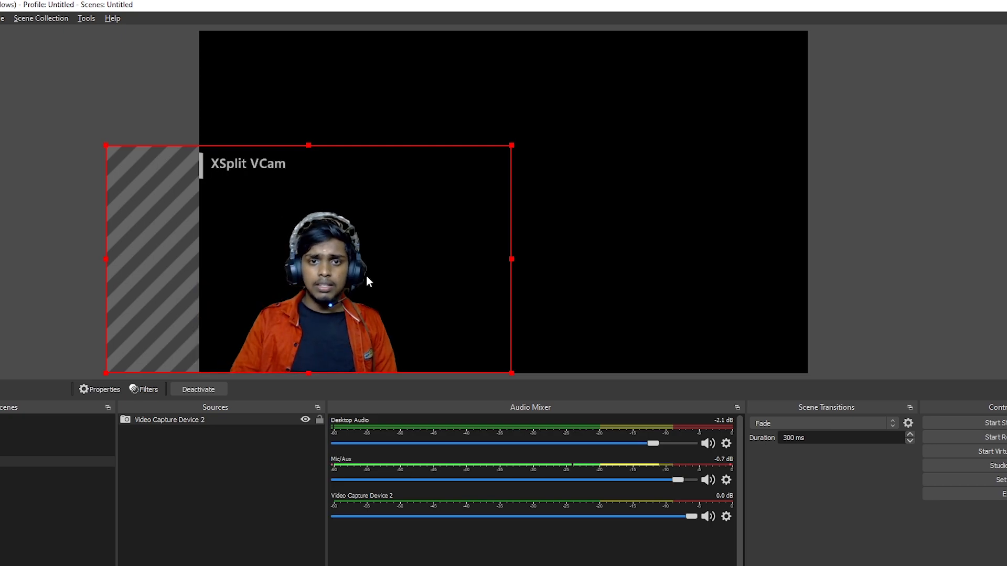
pyautogui.moveTo(511, 146); pyautogui.dragTo(789, 46)
pyautogui.moveTo(567, 177); pyautogui.dragTo(555, 237)
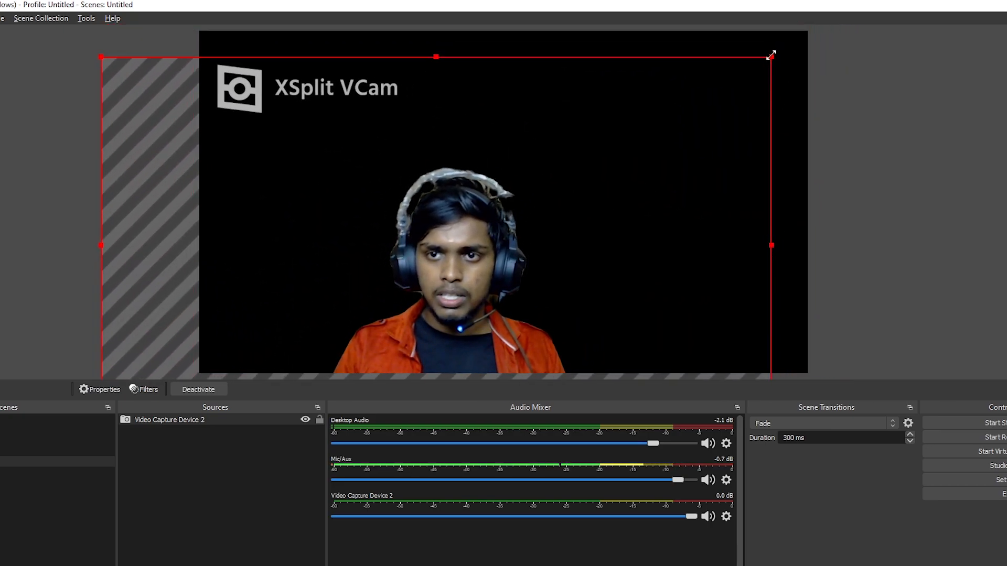
pyautogui.moveTo(771, 56); pyautogui.dragTo(600, 171)
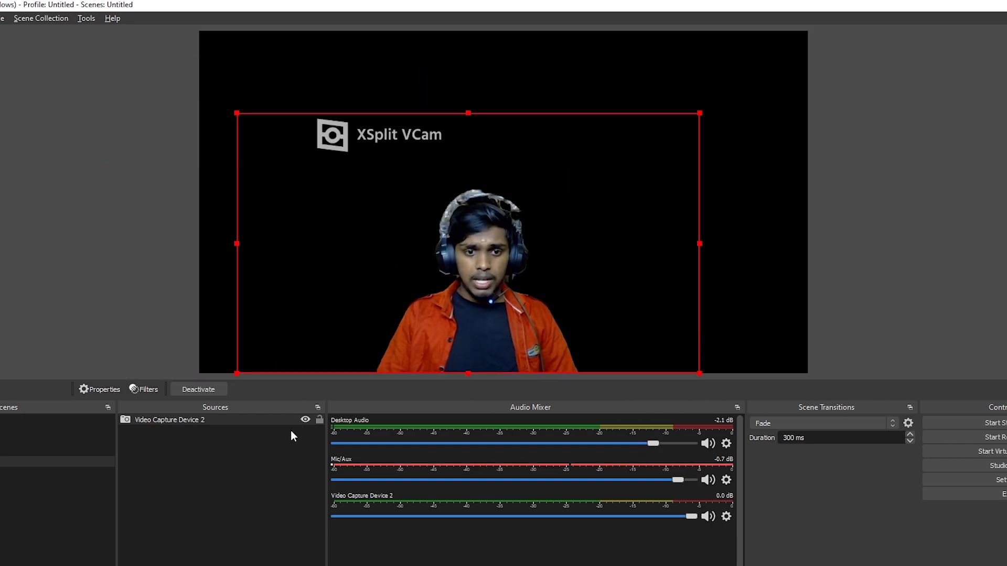
# Add an image source using black_panther_4k_8k-2560x1600.jpg and position it so it fills the whole canvas.
pyautogui.rightClick(258, 480)
pyautogui.moveTo(275, 487)
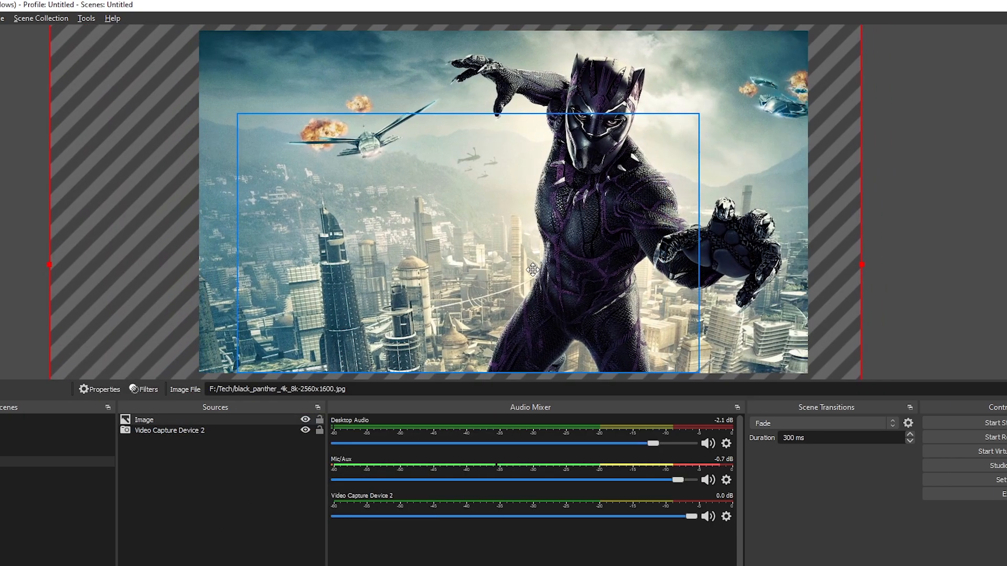
pyautogui.moveTo(543, 286); pyautogui.dragTo(632, 284)
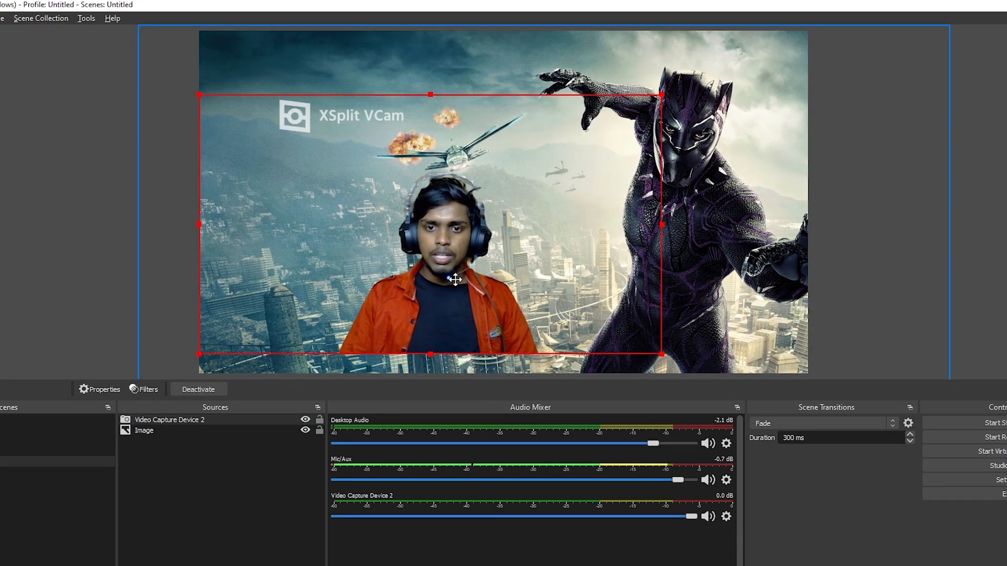
# Place the webcam source above the background image and position it in the canvas's lower-left area.
pyautogui.moveTo(456, 281); pyautogui.dragTo(455, 300)
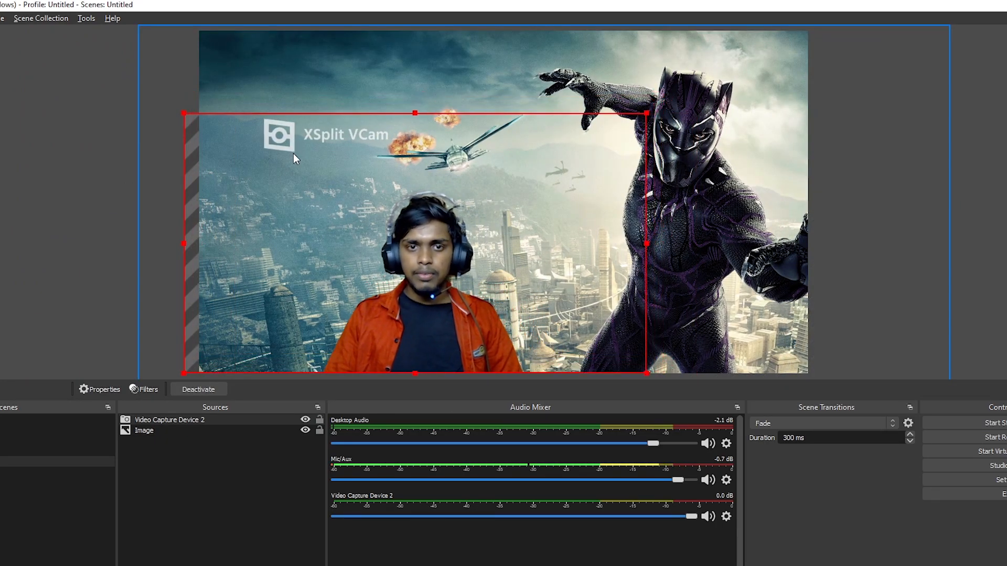
pyautogui.moveTo(288, 154); pyautogui.dragTo(304, 154)
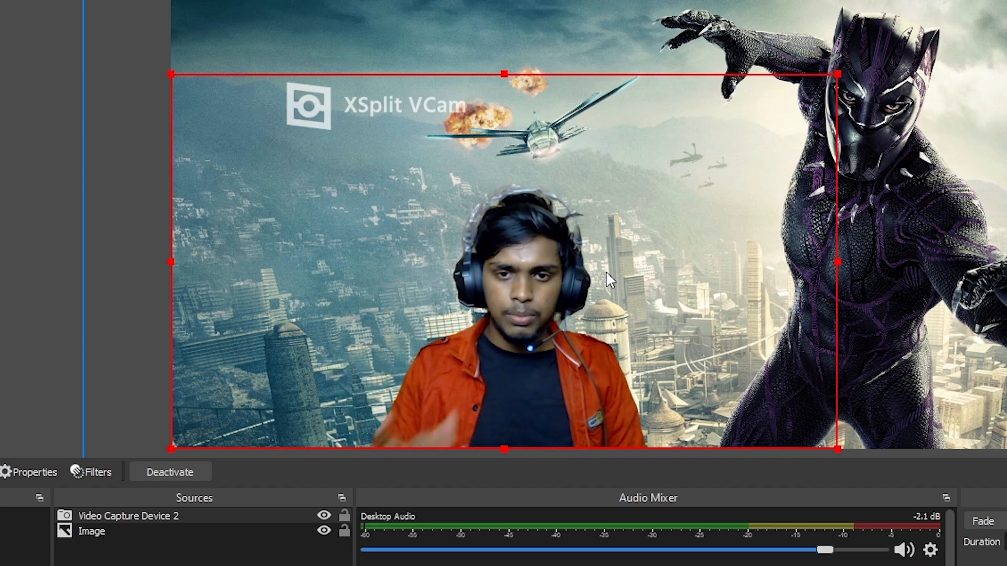
pyautogui.moveTo(580, 214); pyautogui.dragTo(502, 257)
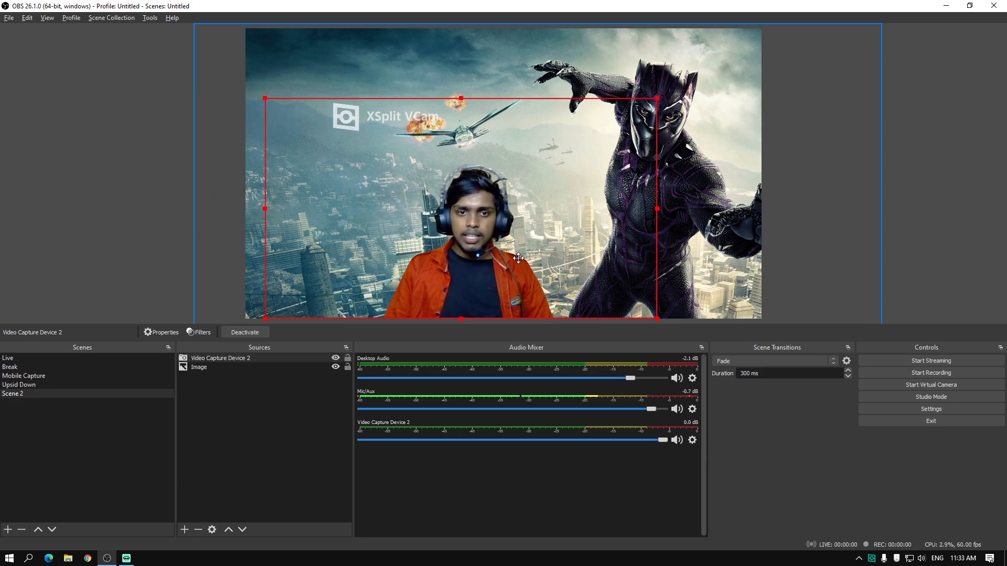
# Set the webcam source's top crop to 120 in its transform settings to cut off the XSplit VCam watermark.
pyautogui.rightClick(429, 206)
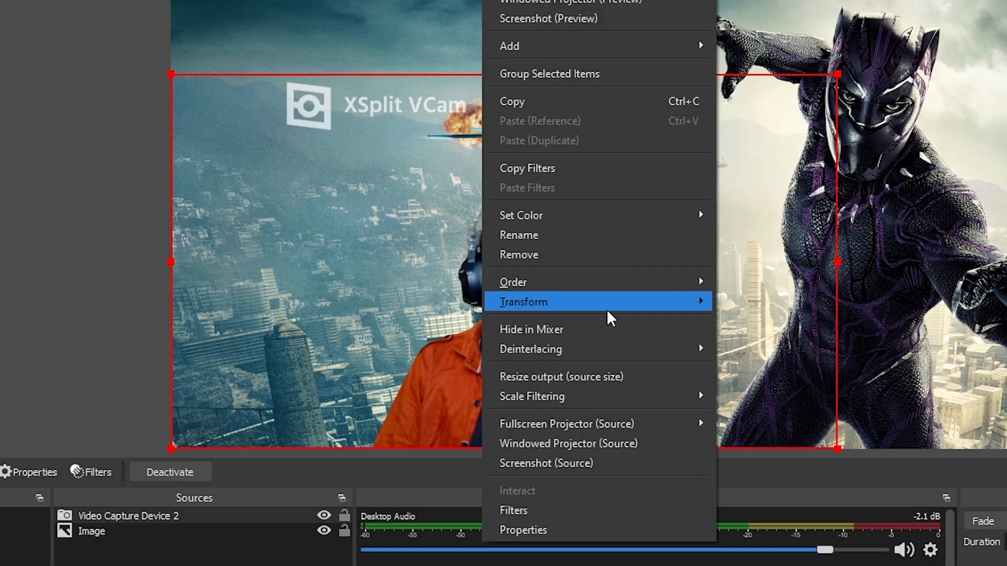
pyautogui.moveTo(509, 237)
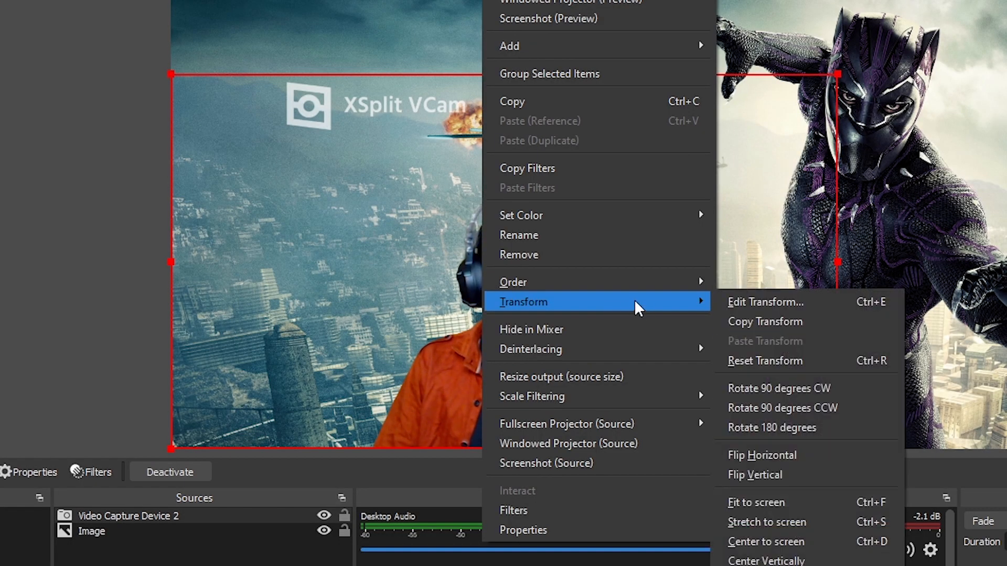
pyautogui.click(770, 301)
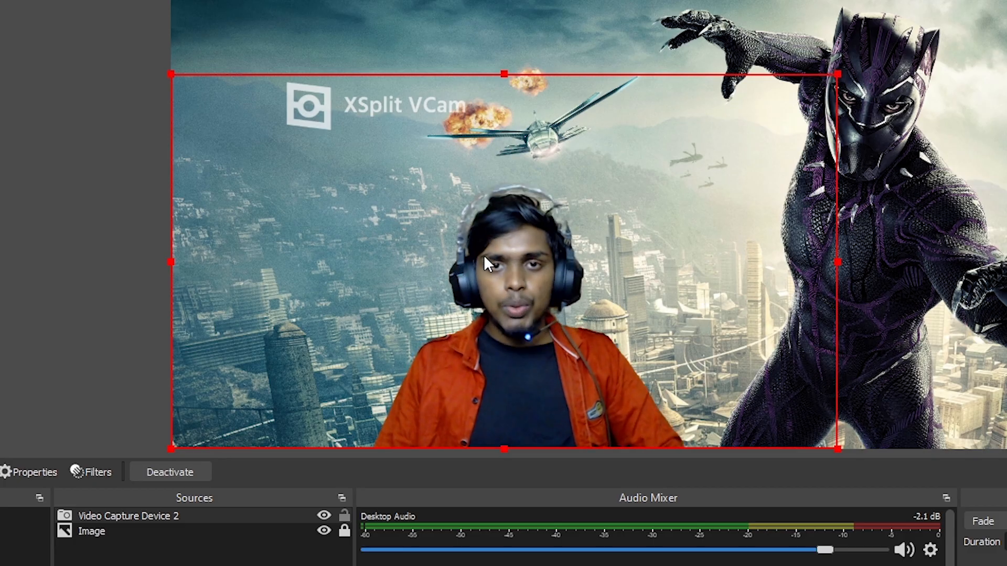
pyautogui.hotkey('ctrl', 'e')
pyautogui.moveTo(619, 238); pyautogui.dragTo(1006, 173)
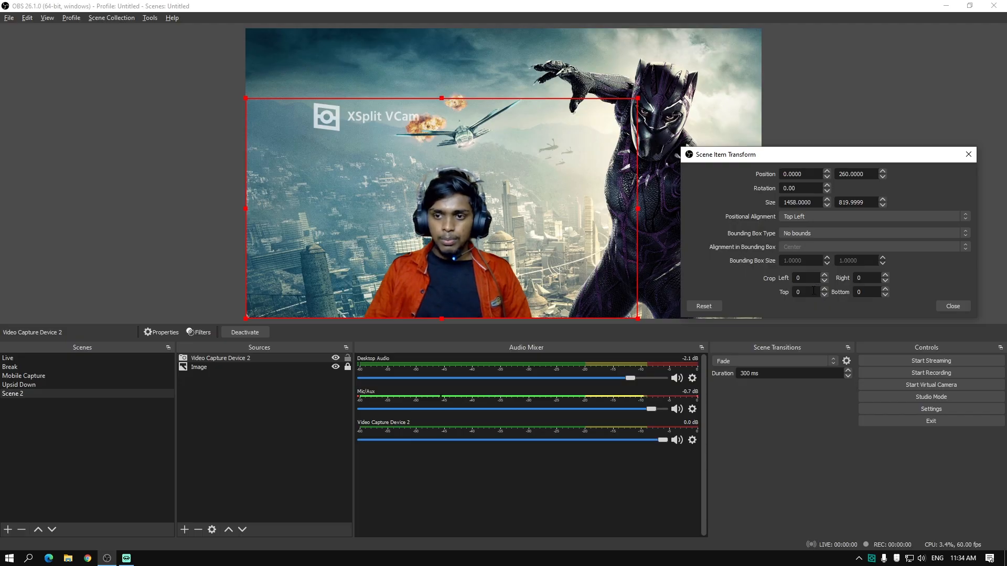
pyautogui.moveTo(814, 291); pyautogui.dragTo(745, 294)
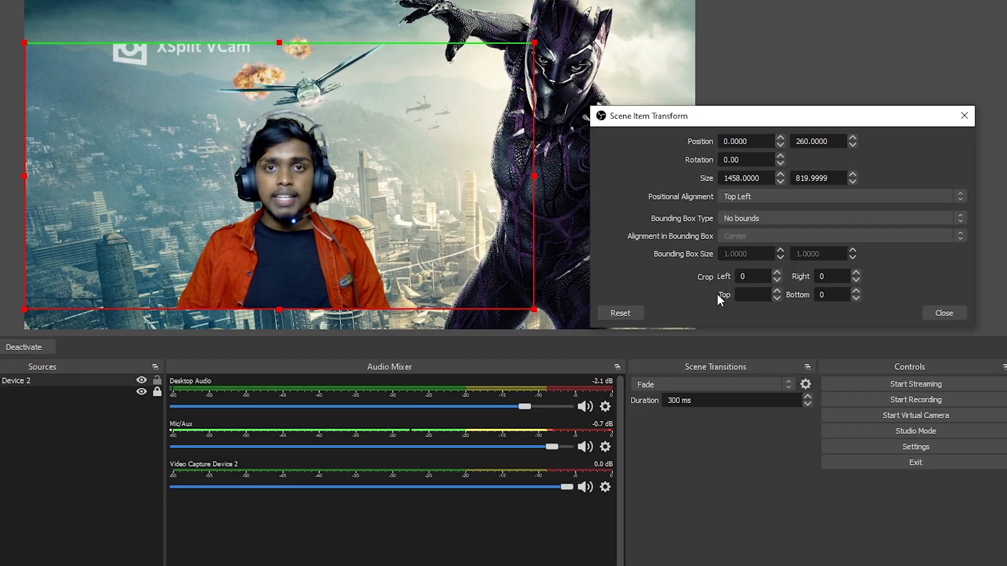
pyautogui.write('50')
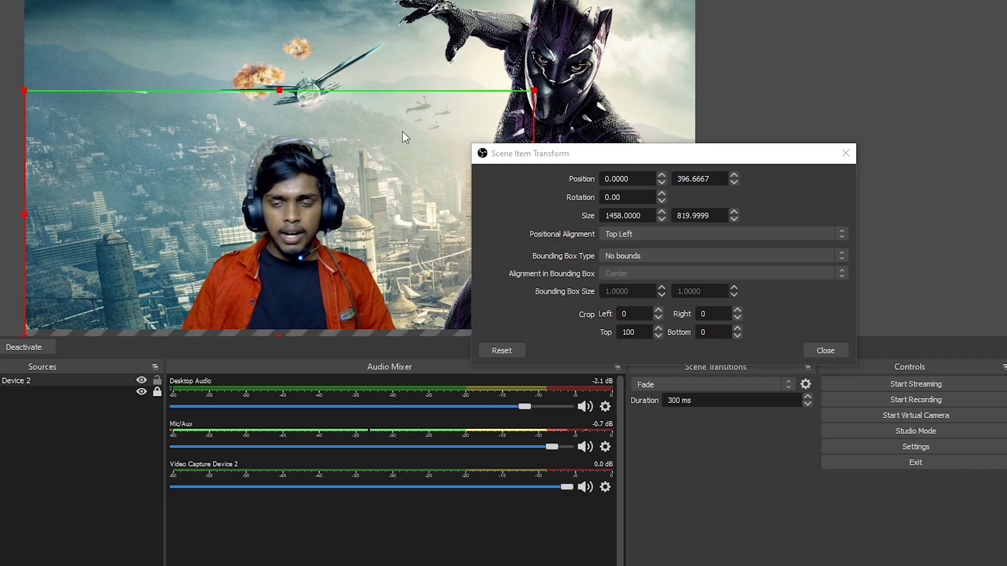
pyautogui.click(713, 79)
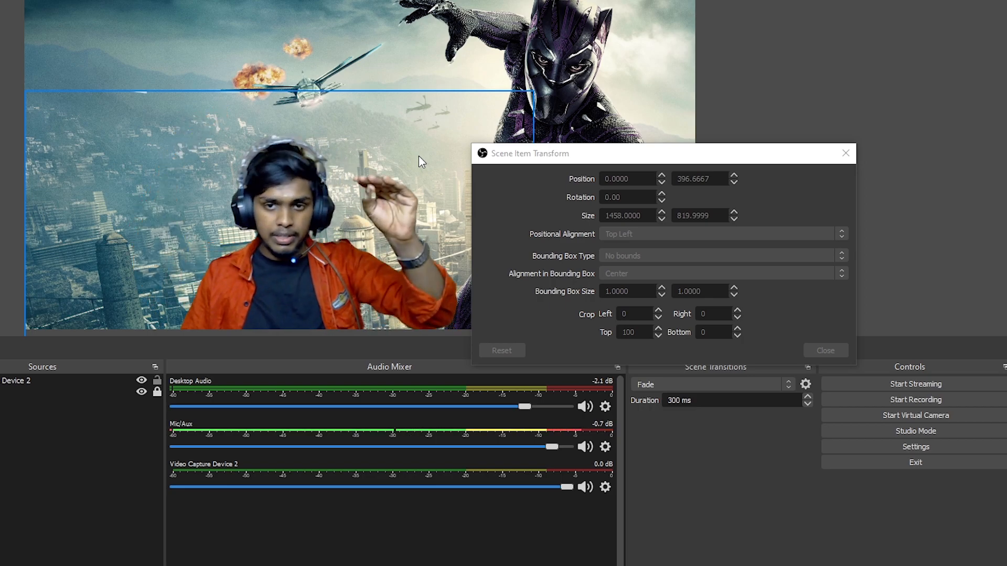
pyautogui.click(593, 331)
pyautogui.write('120')
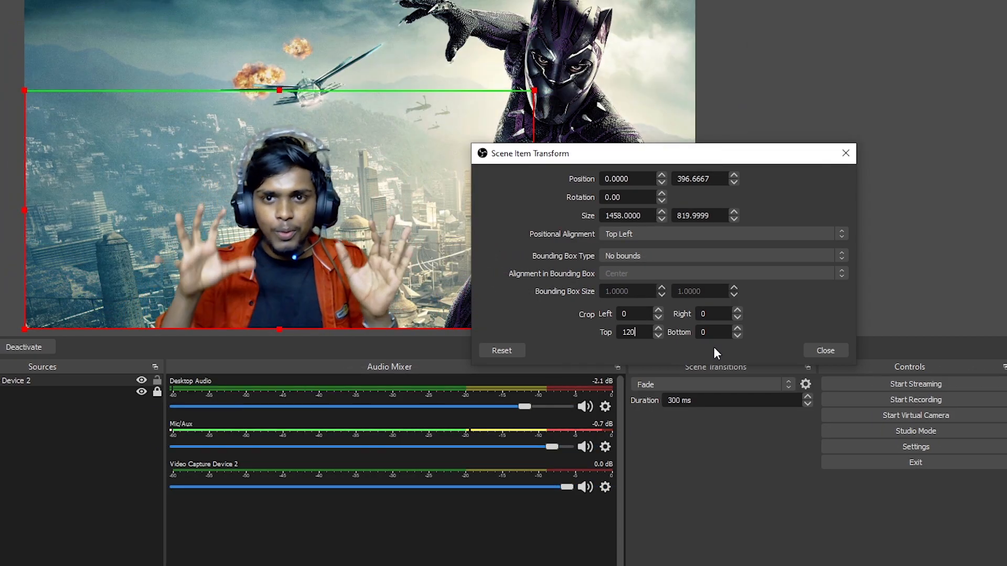
pyautogui.click(824, 350)
# Move the cropped webcam source to the canvas's lower-left corner, enlarge it slightly, and deselect it.
pyautogui.moveTo(400, 227); pyautogui.dragTo(281, 227)
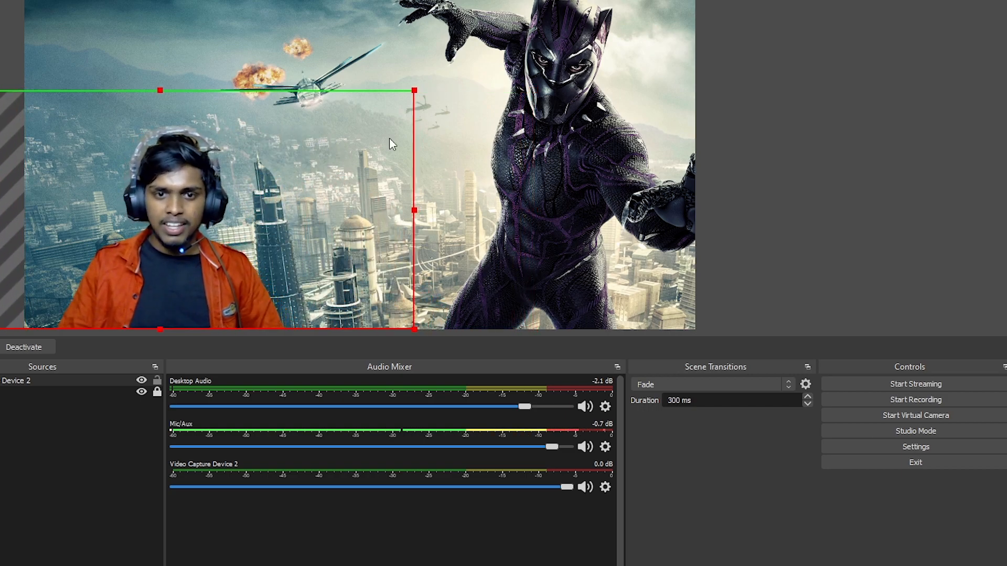
pyautogui.moveTo(413, 90); pyautogui.dragTo(479, 56)
pyautogui.click(587, 168)
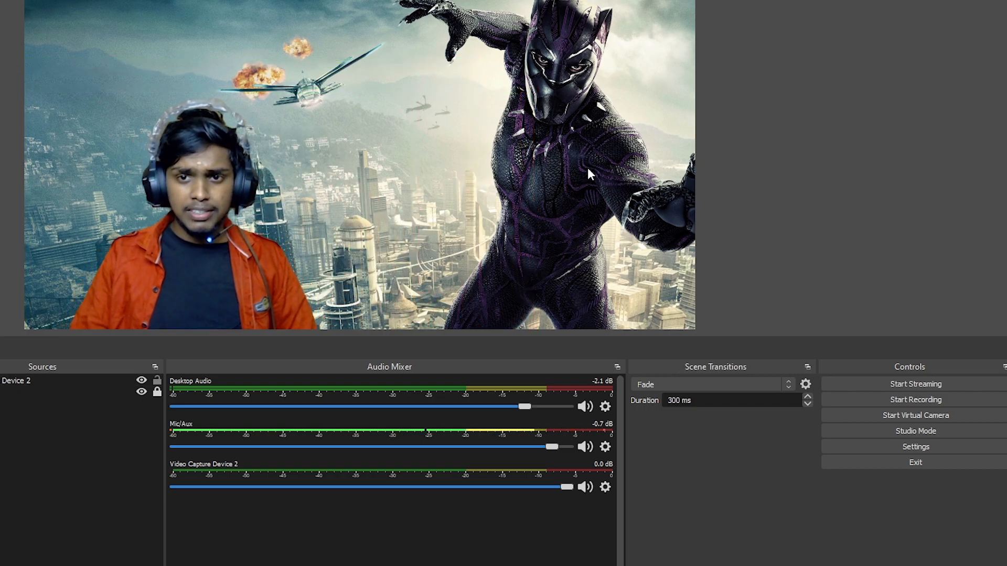